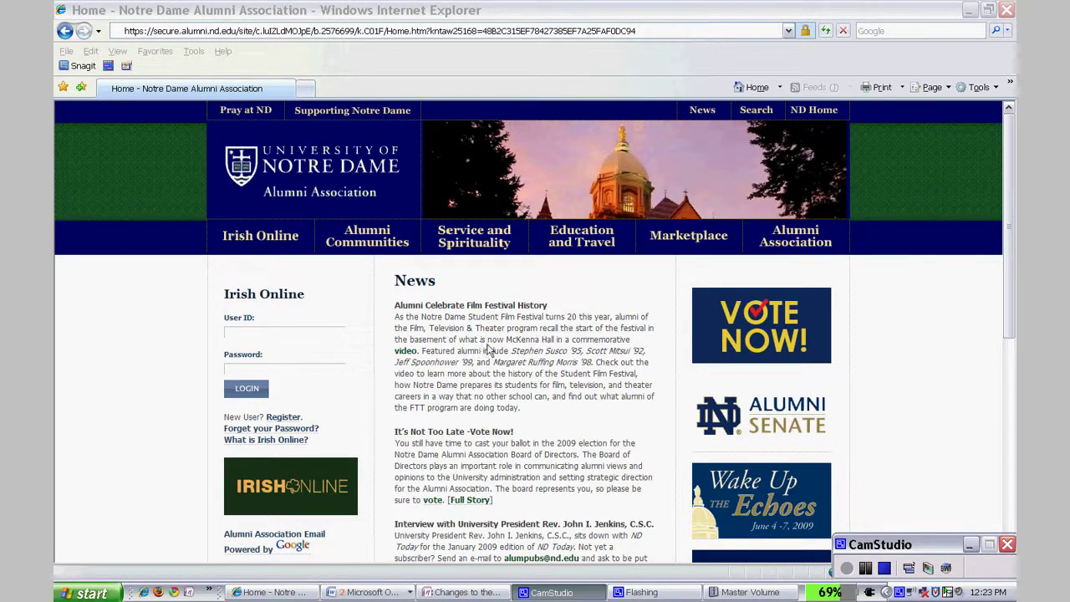
Step: Go to the Clubs page under Alumni Communities and open the Club Leaders Toolbox
{"action": "mouse_move", "coordinate": [357, 242]}
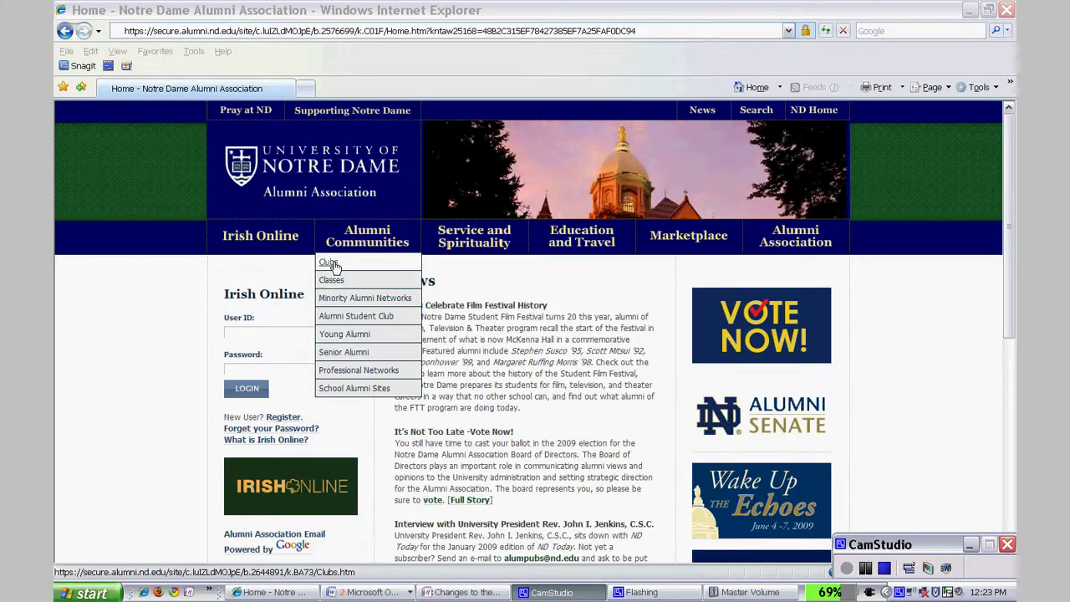
{"action": "left_click", "coordinate": [334, 265]}
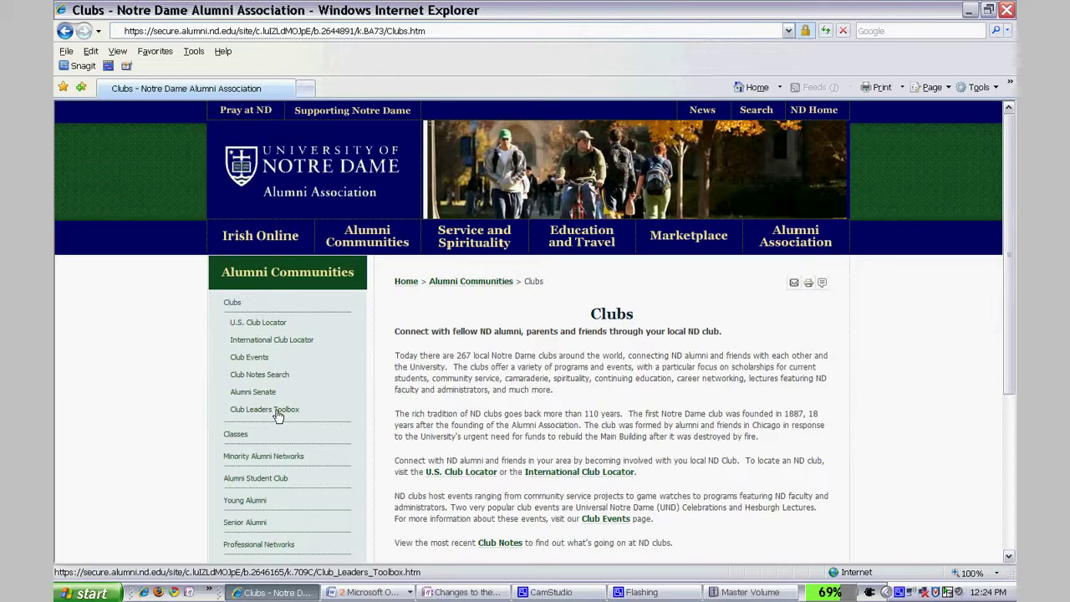
{"action": "scroll", "coordinate": [413, 377], "scroll_direction": "down", "scroll_amount": 3}
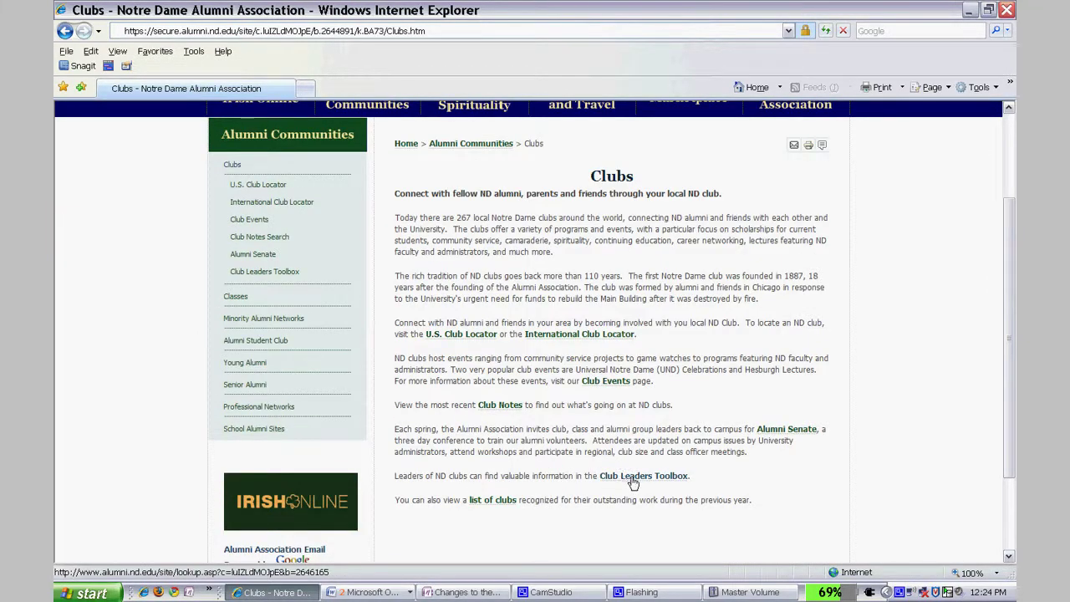
{"action": "scroll", "coordinate": [380, 358], "scroll_direction": "up", "scroll_amount": 3}
{"action": "left_click", "coordinate": [269, 410]}
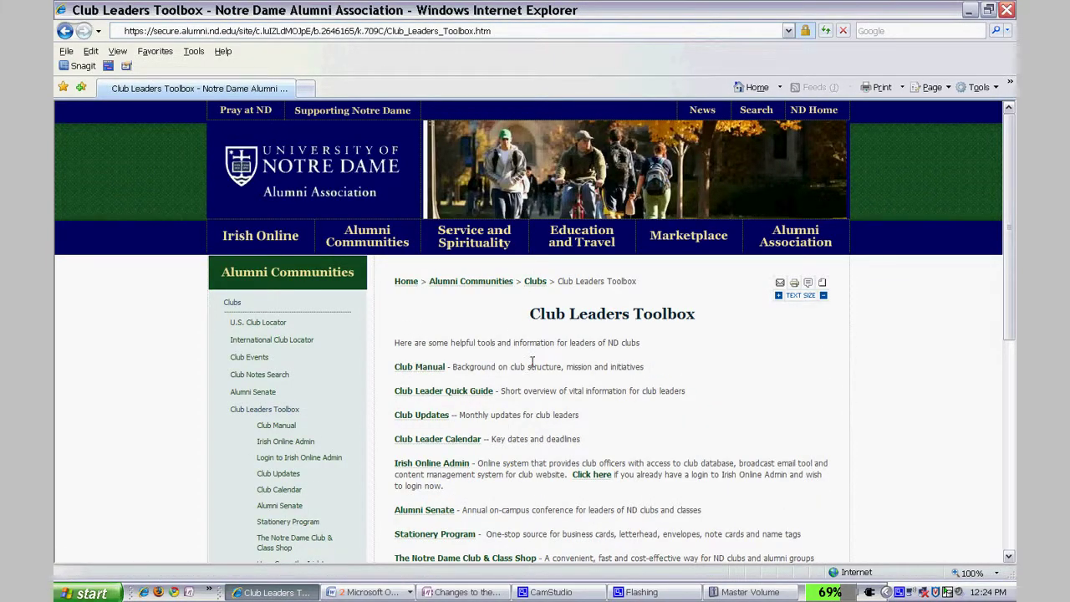
Step: Open the Irish Online Admin login page and log in with the training account's login name and password
{"action": "scroll", "coordinate": [531, 361], "scroll_direction": "down", "scroll_amount": 2}
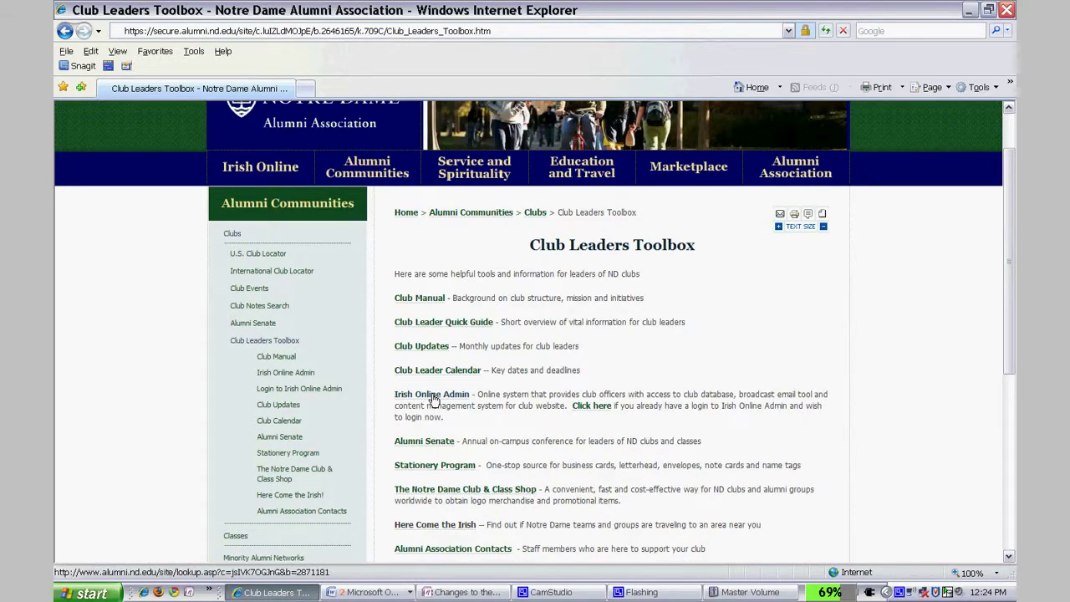
{"action": "left_click", "coordinate": [587, 407]}
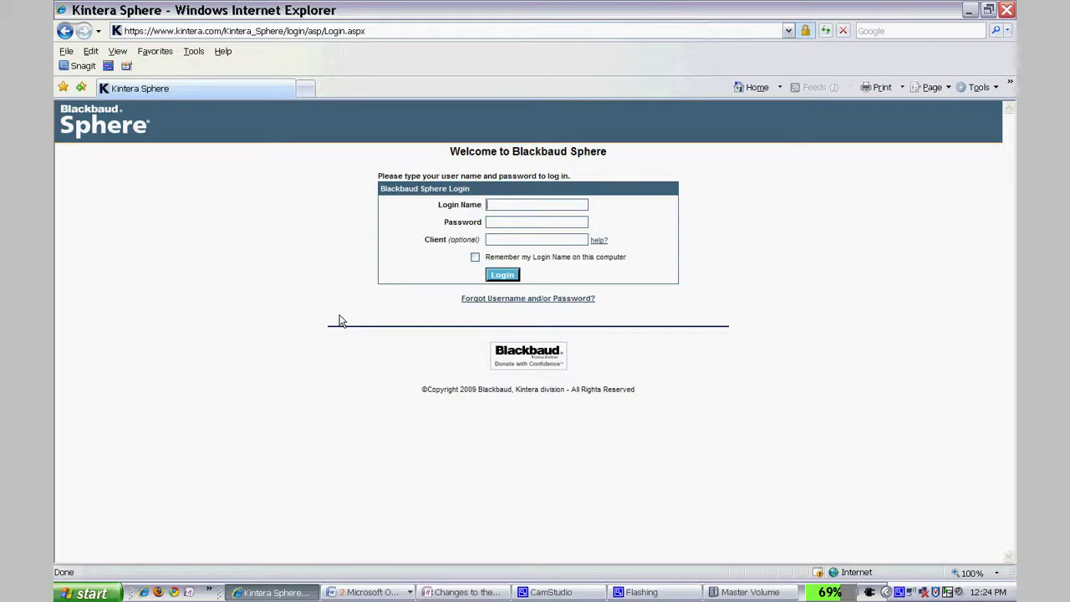
{"action": "left_click", "coordinate": [513, 204]}
{"action": "type", "text": "ndtrainingaccount•••••••"}
{"action": "left_click", "coordinate": [506, 275]}
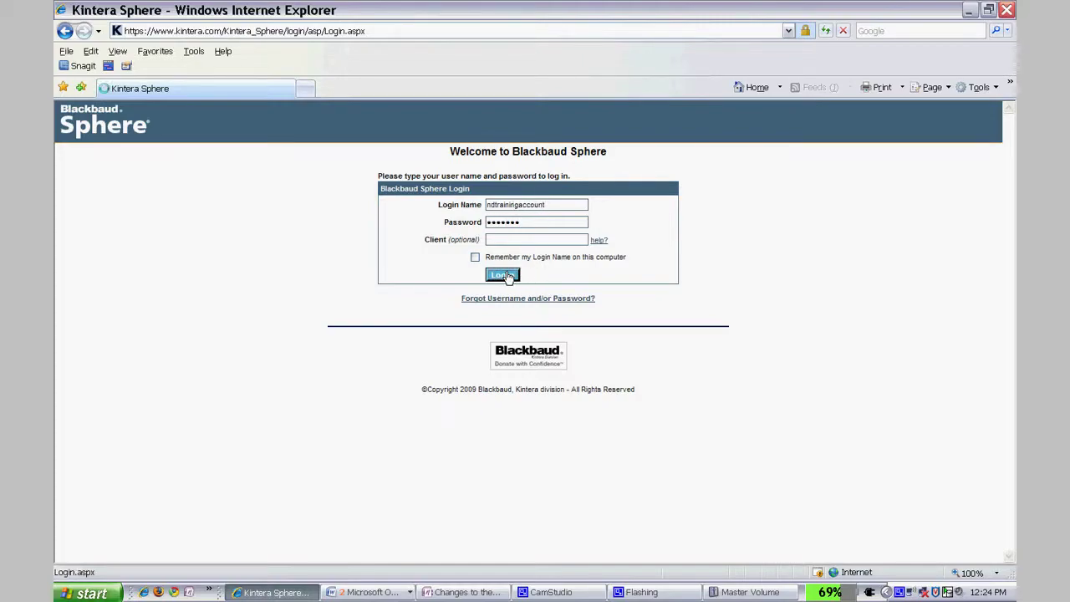
{"action": "left_click", "coordinate": [899, 588]}
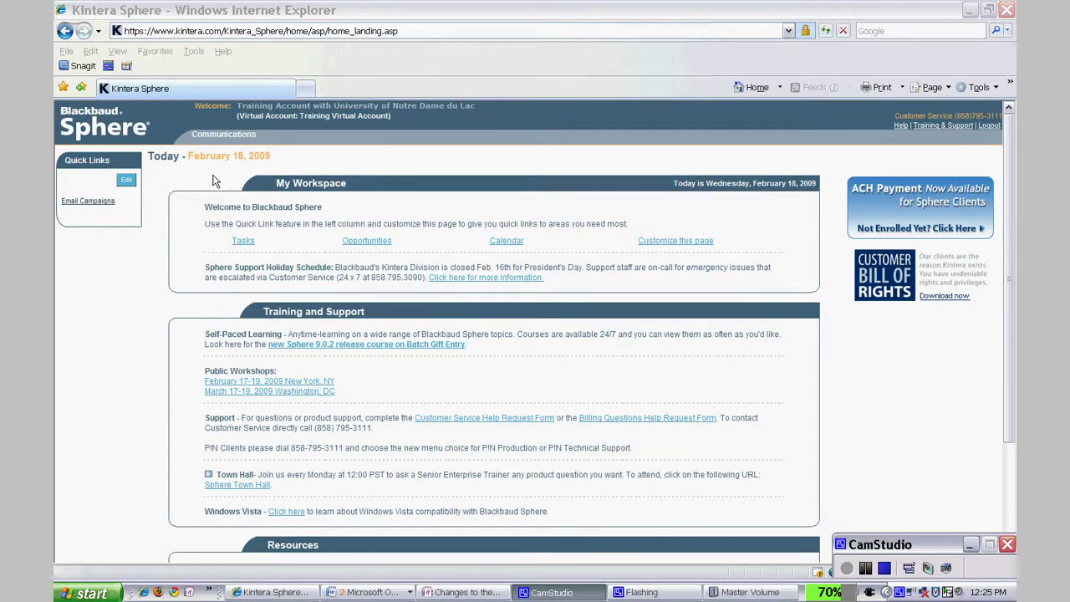
Step: Open the email campaigns list and manage the Club Training Account APF campaign
{"action": "mouse_move", "coordinate": [211, 137]}
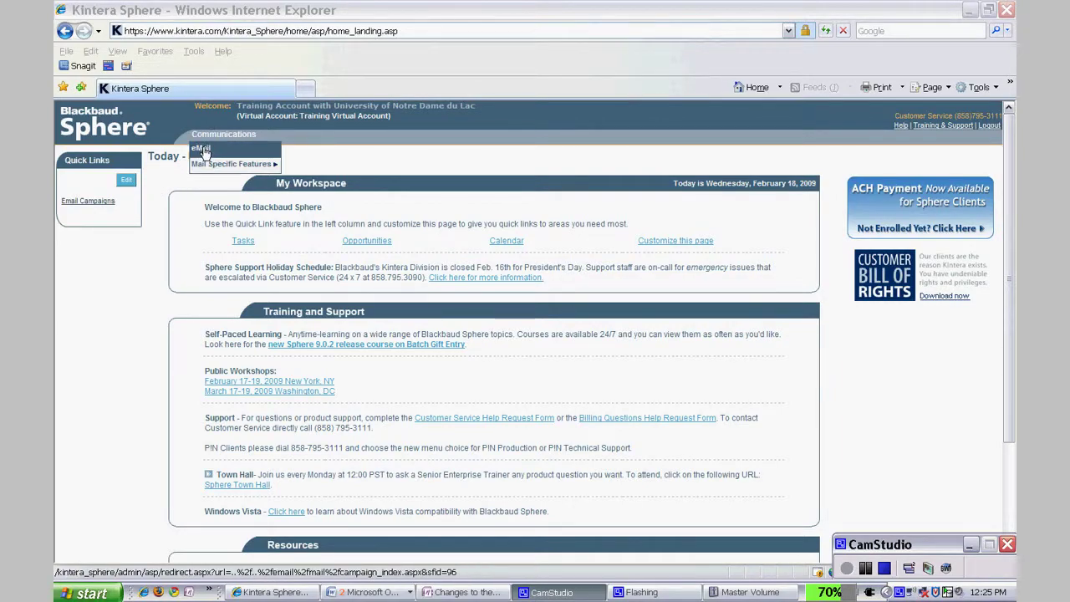
{"action": "left_click", "coordinate": [85, 202]}
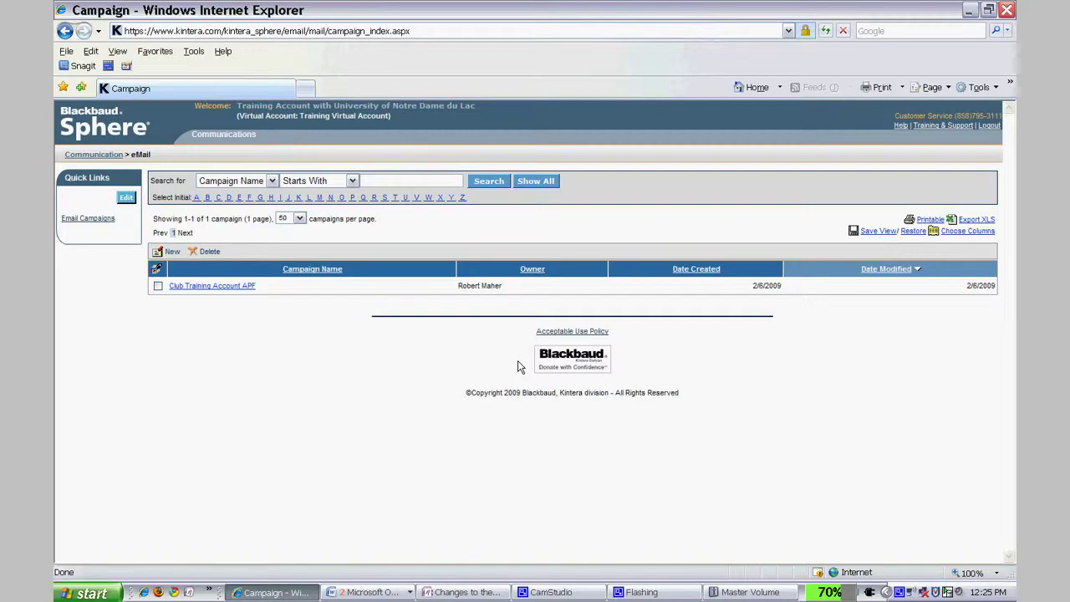
{"action": "mouse_move", "coordinate": [249, 288]}
{"action": "left_click", "coordinate": [224, 289]}
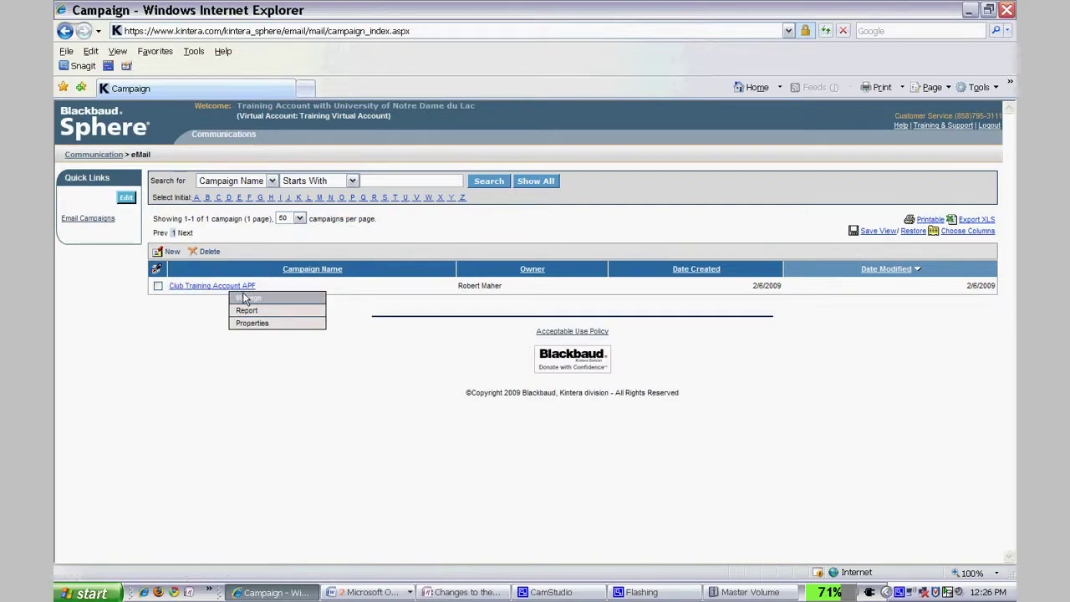
{"action": "left_click", "coordinate": [248, 299]}
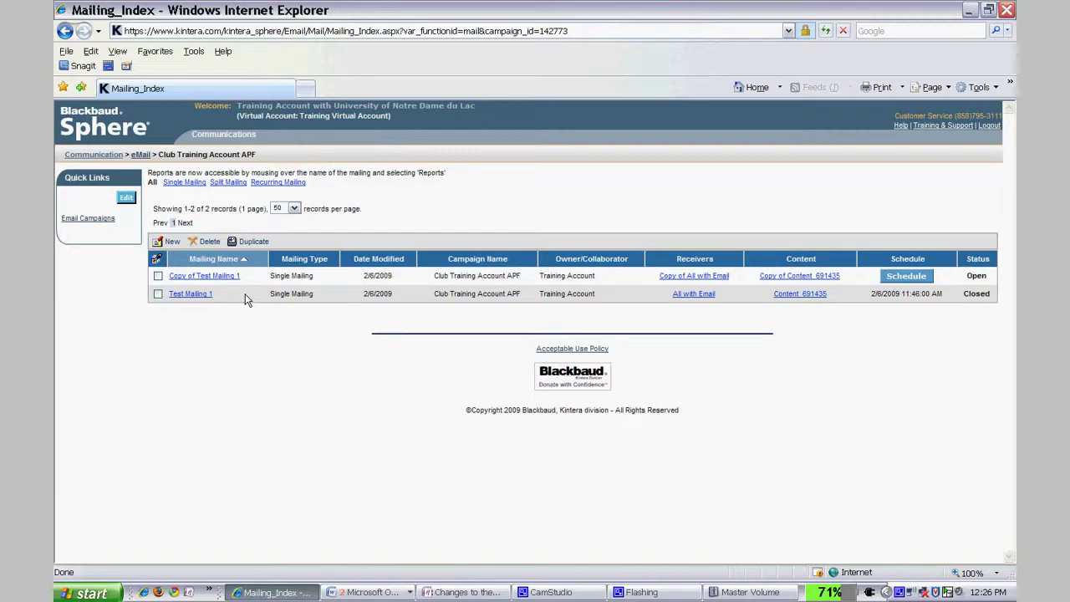
{"action": "left_click", "coordinate": [900, 592]}
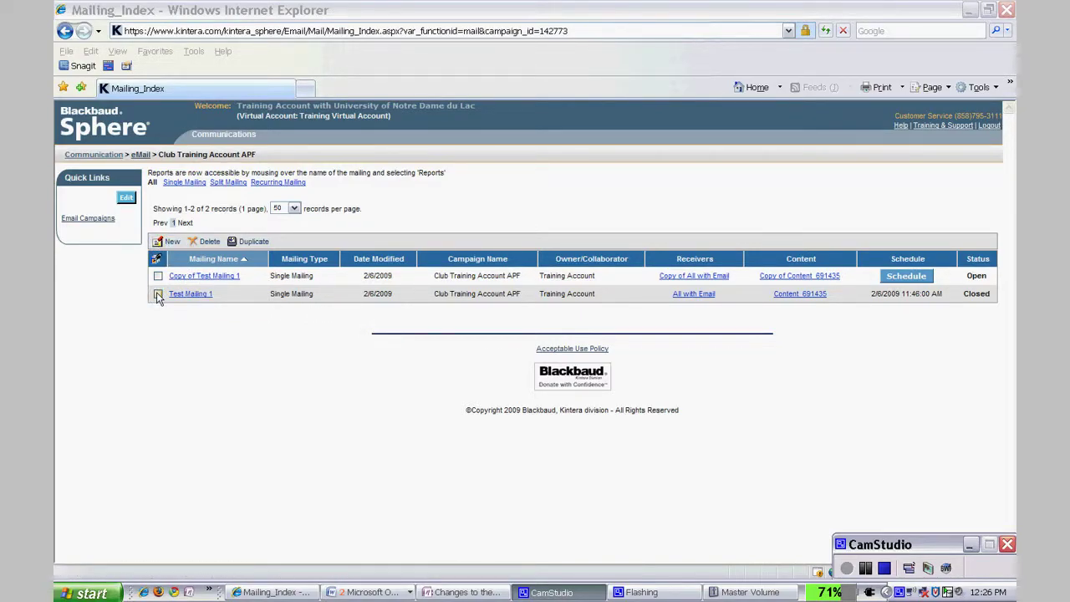
Step: Create a new mailing of type Single Mailing named "Test Mailing 2" and save it
{"action": "left_click", "coordinate": [167, 242]}
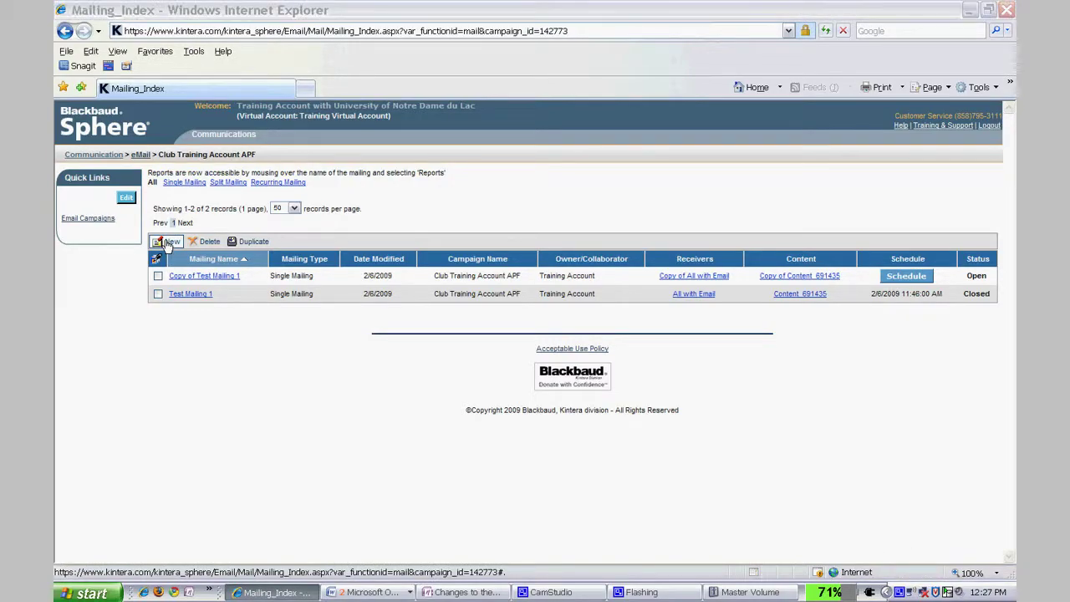
{"action": "left_click", "coordinate": [168, 243]}
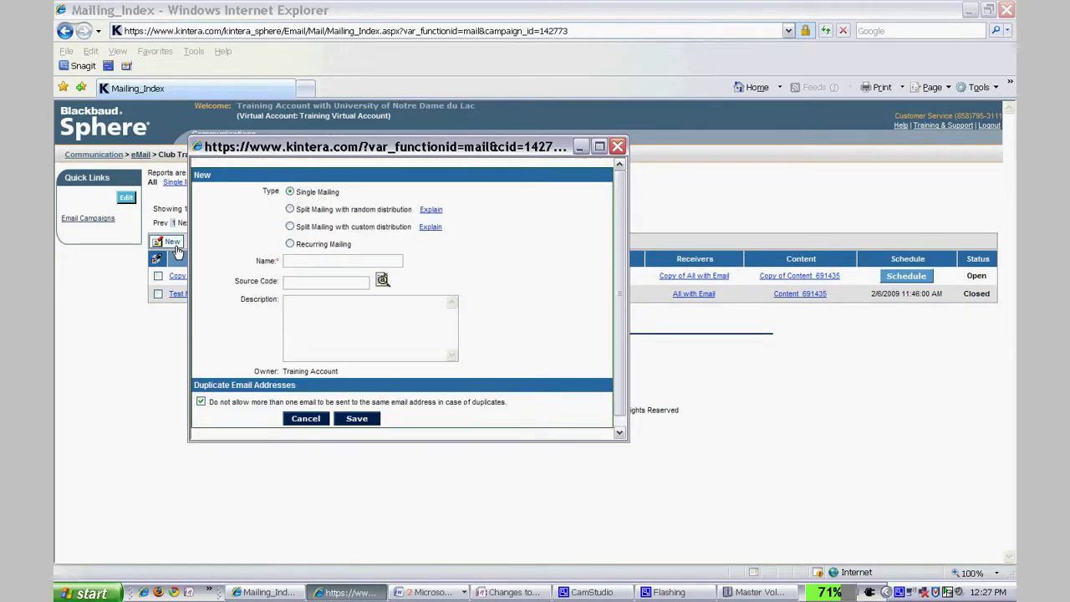
{"action": "left_click_drag", "start_coordinate": [434, 160], "coordinate": [565, 189]}
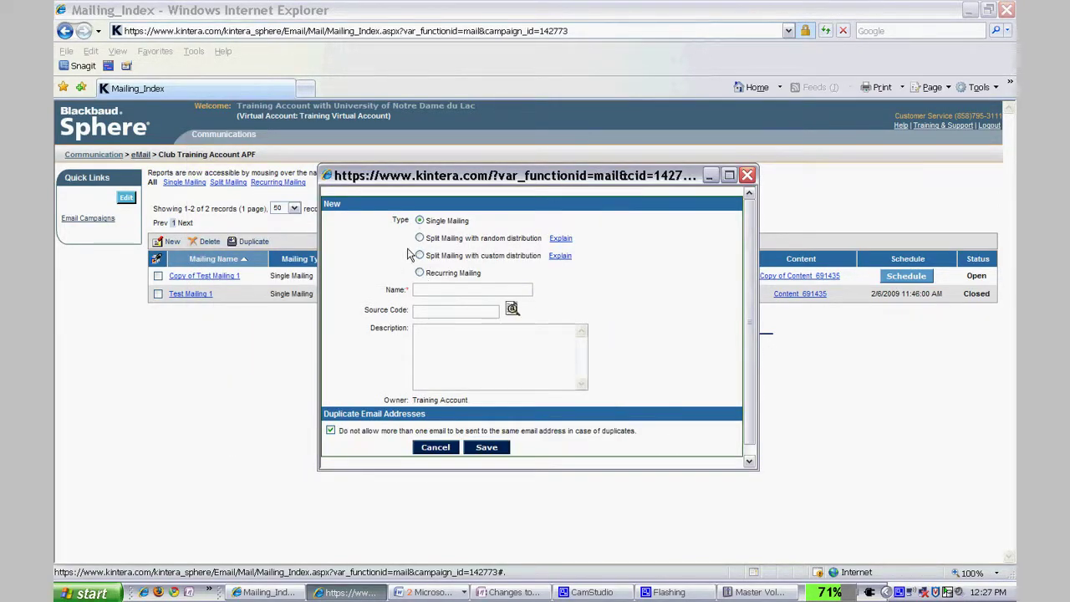
{"action": "mouse_move", "coordinate": [752, 320]}
{"action": "left_mouse_down"}
{"action": "mouse_move", "coordinate": [751, 329]}
{"action": "mouse_move", "coordinate": [750, 317]}
{"action": "left_mouse_up"}
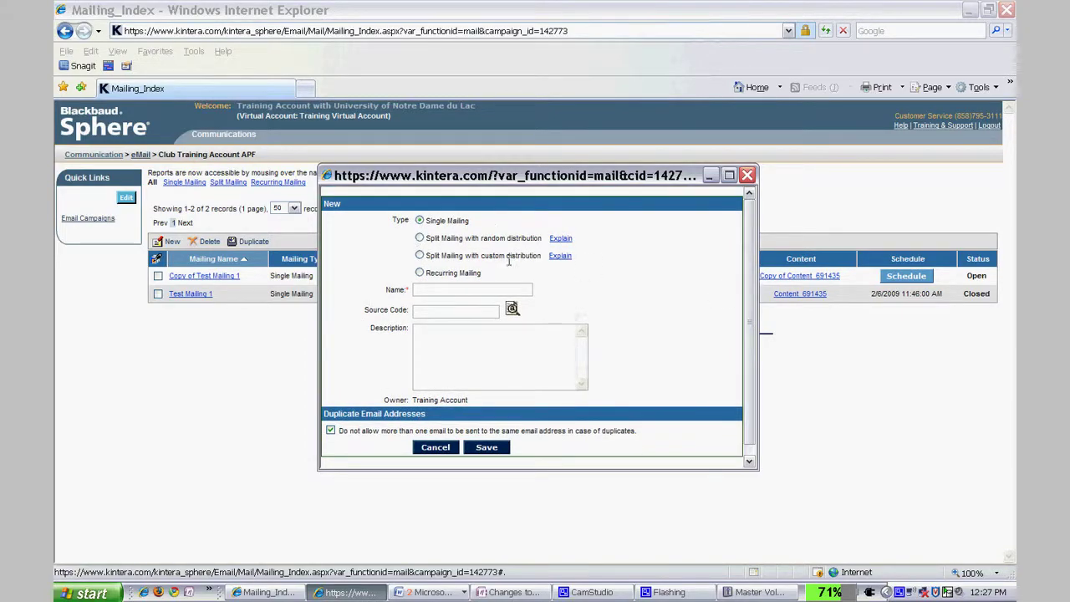
{"action": "left_click", "coordinate": [420, 222]}
{"action": "left_click", "coordinate": [425, 288]}
{"action": "type", "text": "Test M"}
{"action": "left_click", "coordinate": [490, 449]}
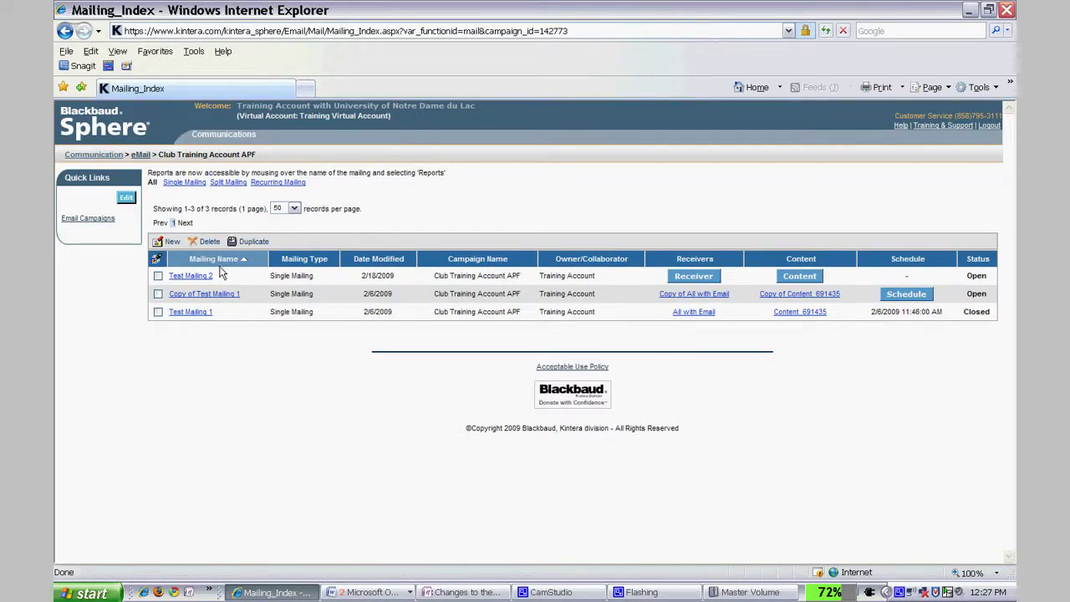
Step: Start the receiver query for Test Mailing 2 and open the Dynamic Query Library from the saved queries to add an item
{"action": "mouse_move", "coordinate": [193, 283]}
{"action": "left_click", "coordinate": [690, 278]}
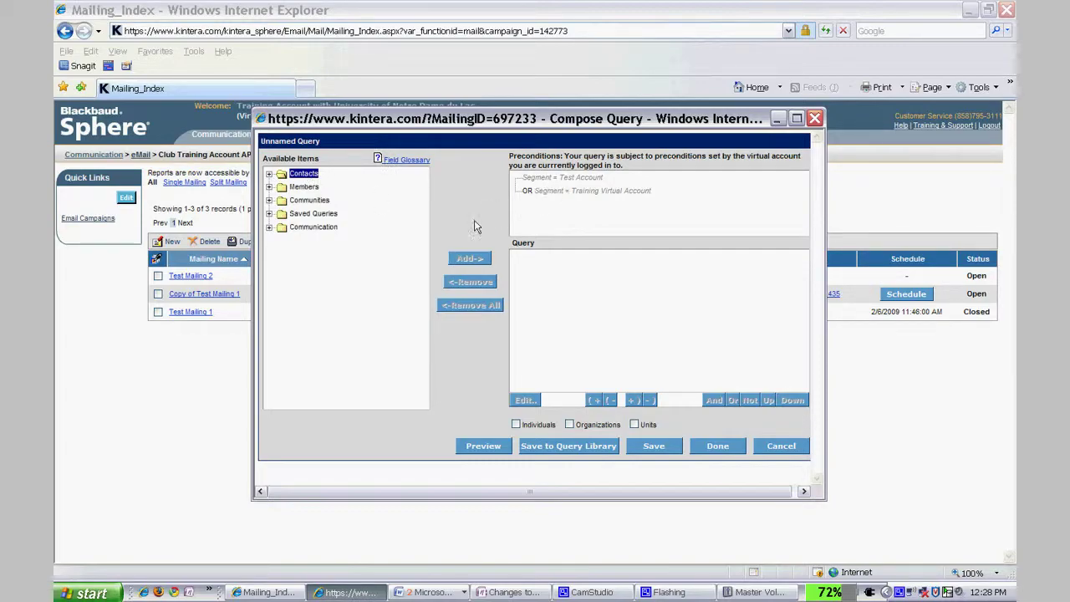
{"action": "left_click", "coordinate": [269, 213]}
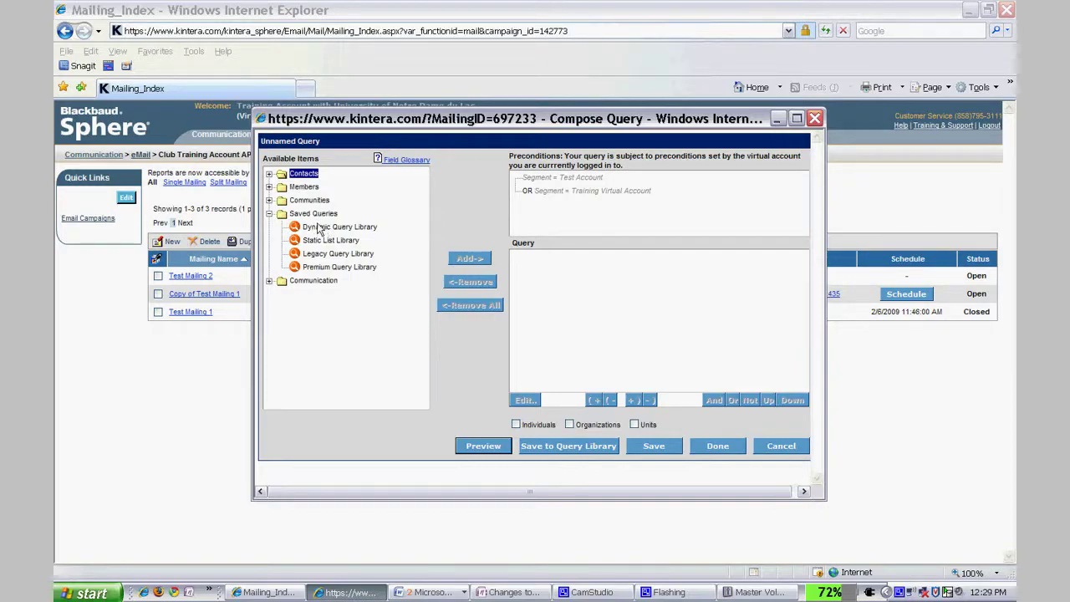
{"action": "left_click", "coordinate": [270, 214]}
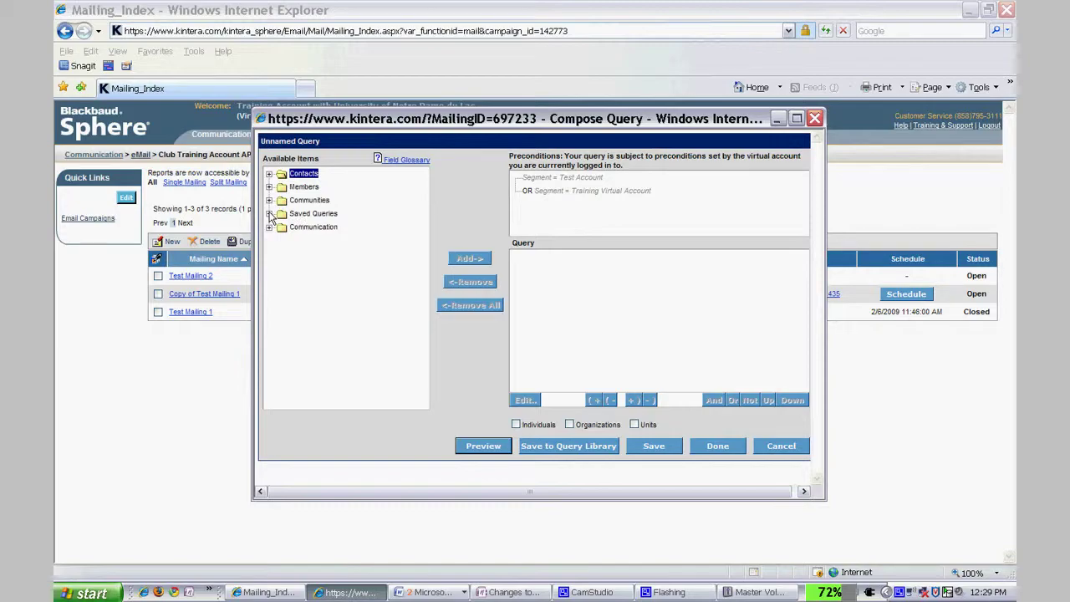
{"action": "left_click", "coordinate": [269, 214]}
{"action": "left_click", "coordinate": [318, 227]}
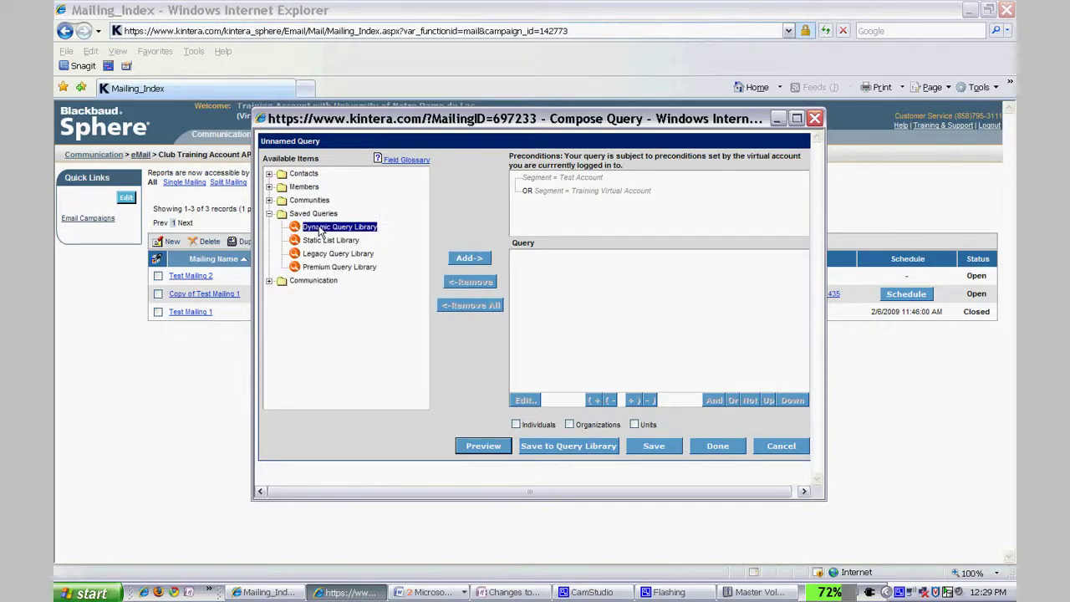
{"action": "left_click", "coordinate": [466, 260]}
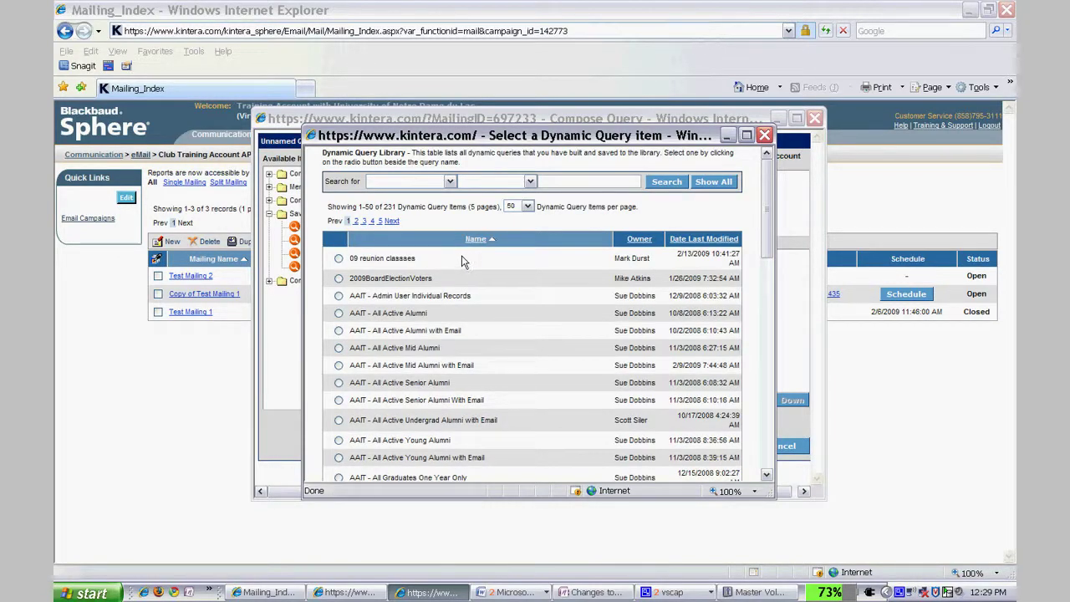
Step: Search the dynamic queries for names starting with "ccg" and add CCG - Club Email List to the receiver query
{"action": "left_click", "coordinate": [450, 181]}
{"action": "left_click", "coordinate": [419, 196]}
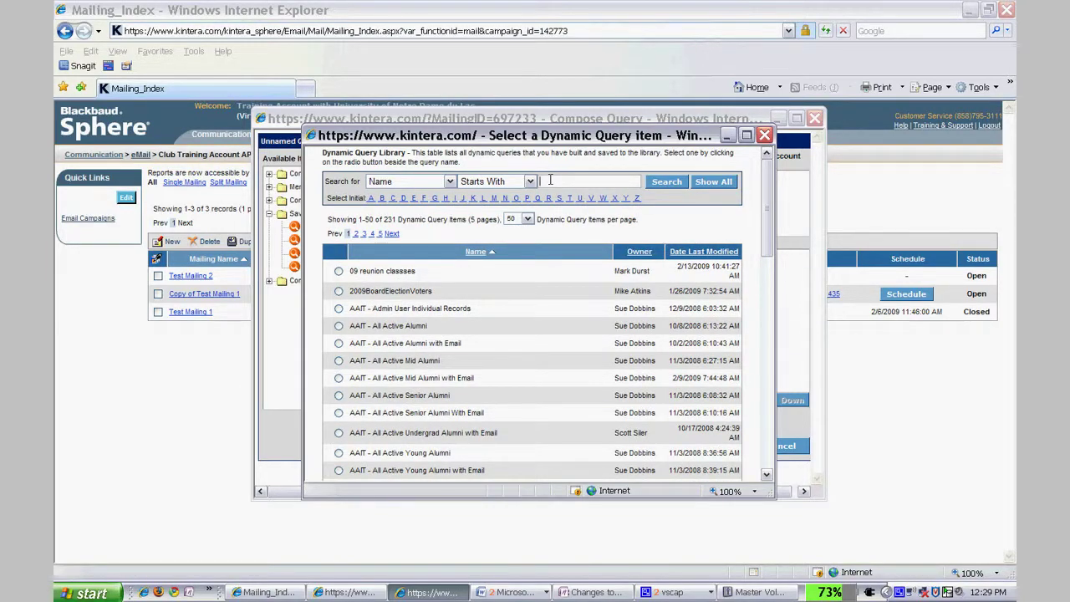
{"action": "type", "text": "co"}
{"action": "type", "text": "g"}
{"action": "left_click", "coordinate": [449, 181]}
{"action": "left_click", "coordinate": [450, 182]}
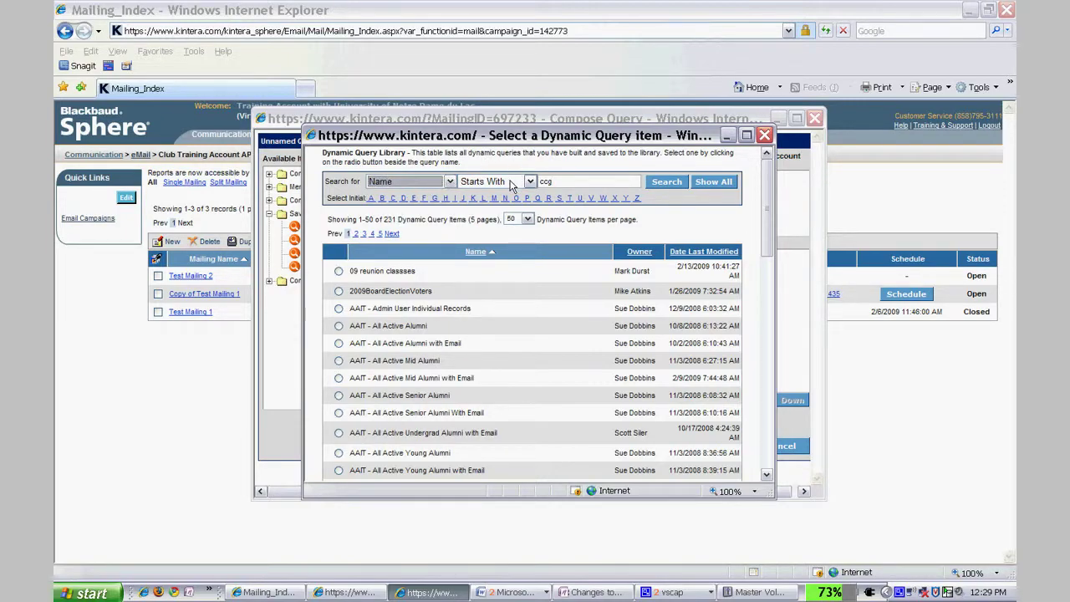
{"action": "left_click", "coordinate": [670, 181]}
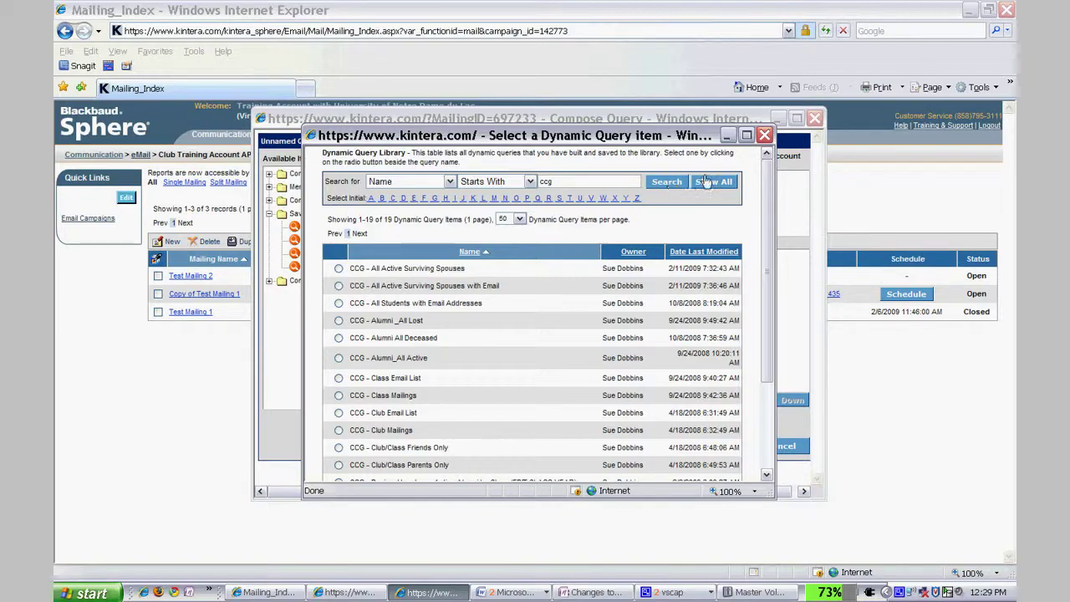
{"action": "left_click_drag", "start_coordinate": [766, 258], "coordinate": [765, 286]}
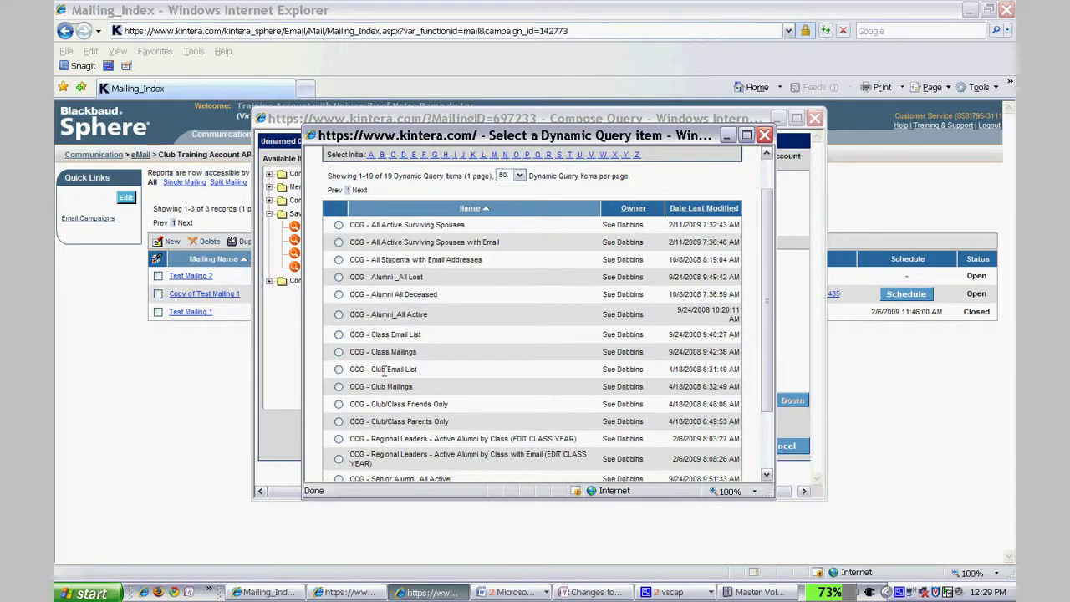
{"action": "left_click", "coordinate": [338, 369]}
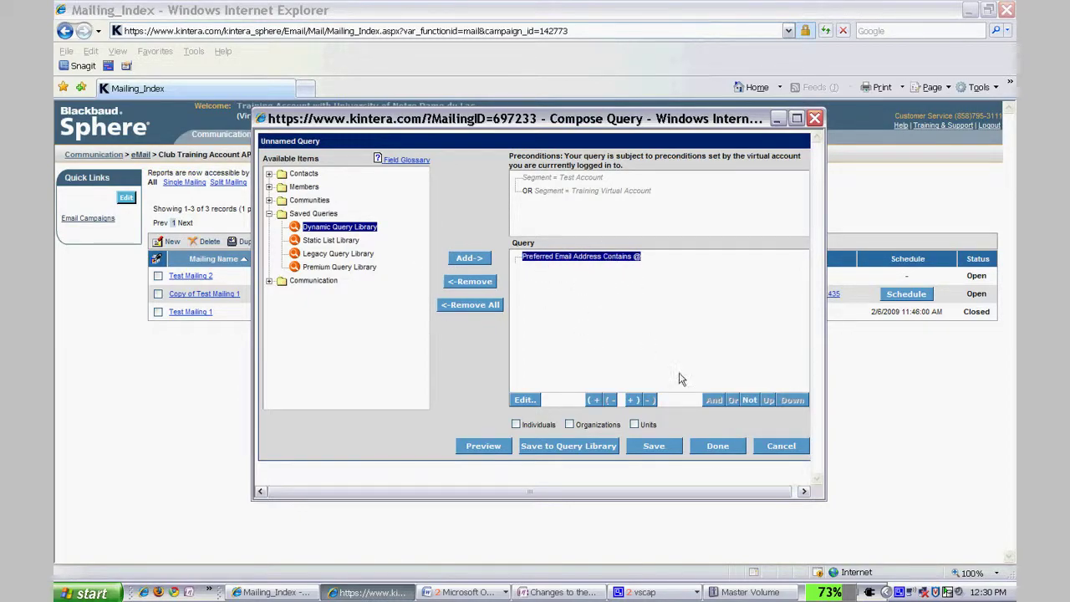
Step: Preview the records matched by the receiver query, and close the preview
{"action": "left_click", "coordinate": [482, 449]}
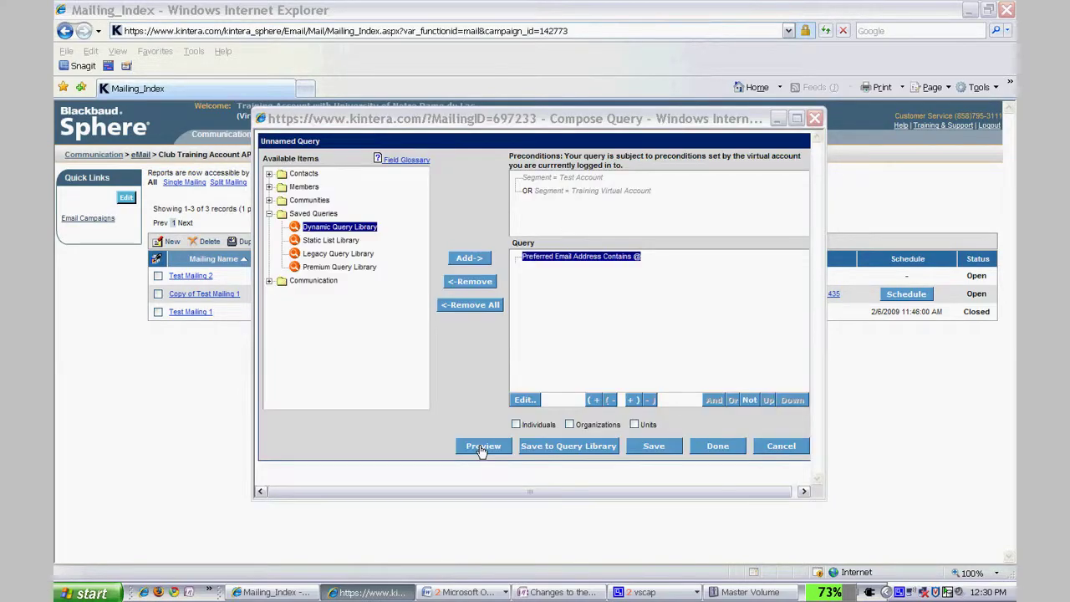
{"action": "left_click", "coordinate": [482, 448]}
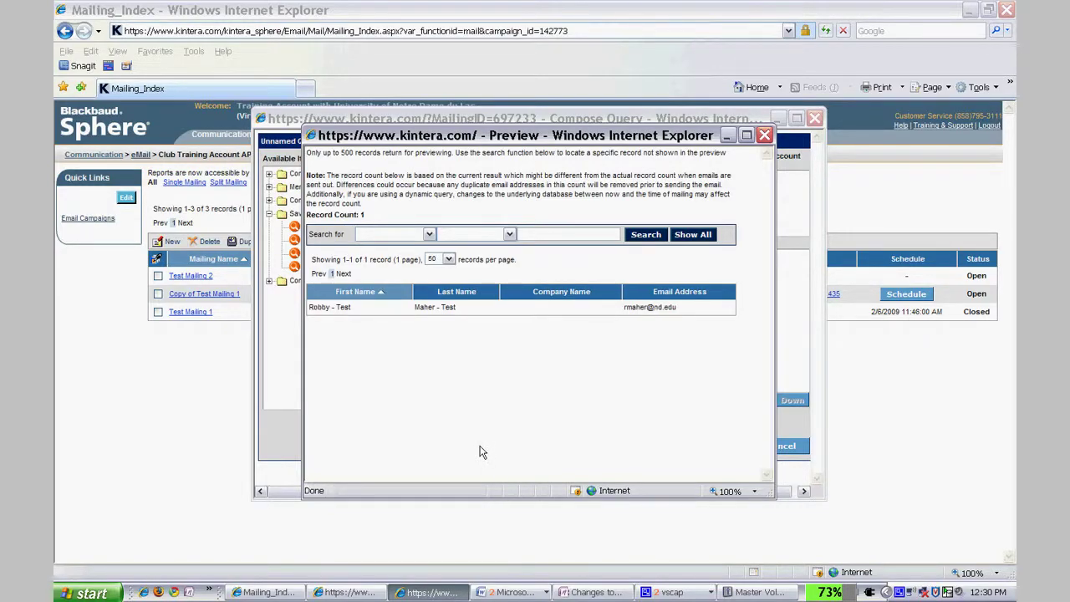
{"action": "left_click", "coordinate": [764, 134]}
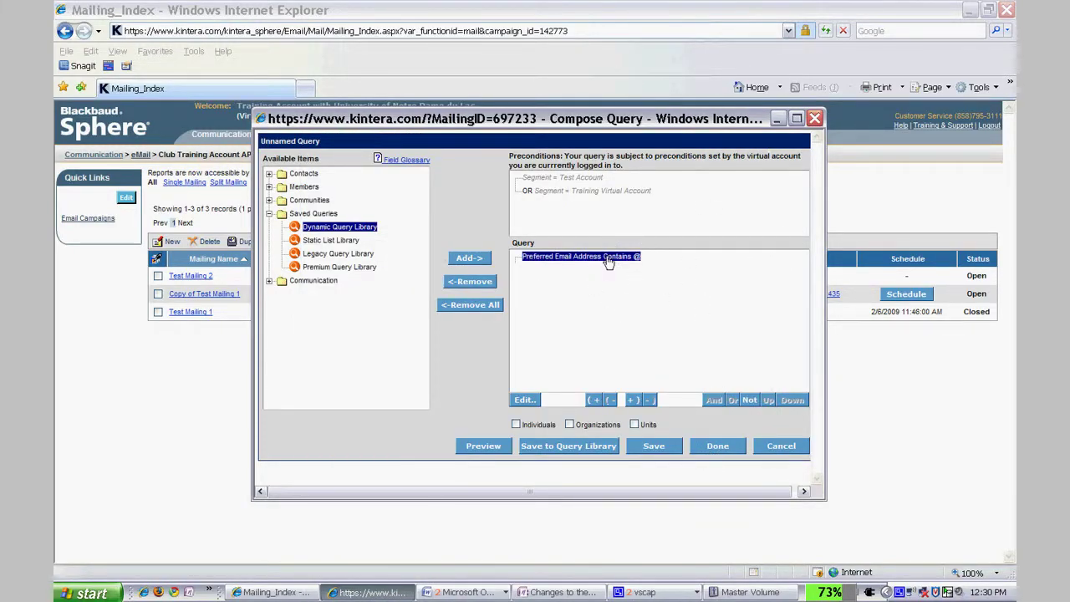
Step: Finish the receiver query and save it under the name "All with Emails"
{"action": "left_click", "coordinate": [722, 452]}
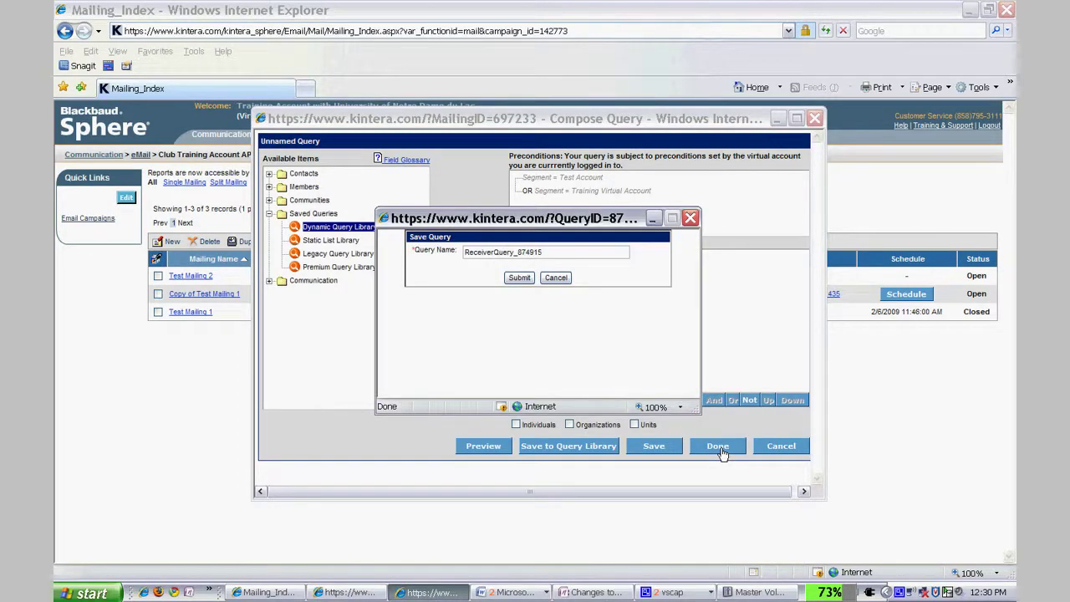
{"action": "double_click", "coordinate": [565, 253]}
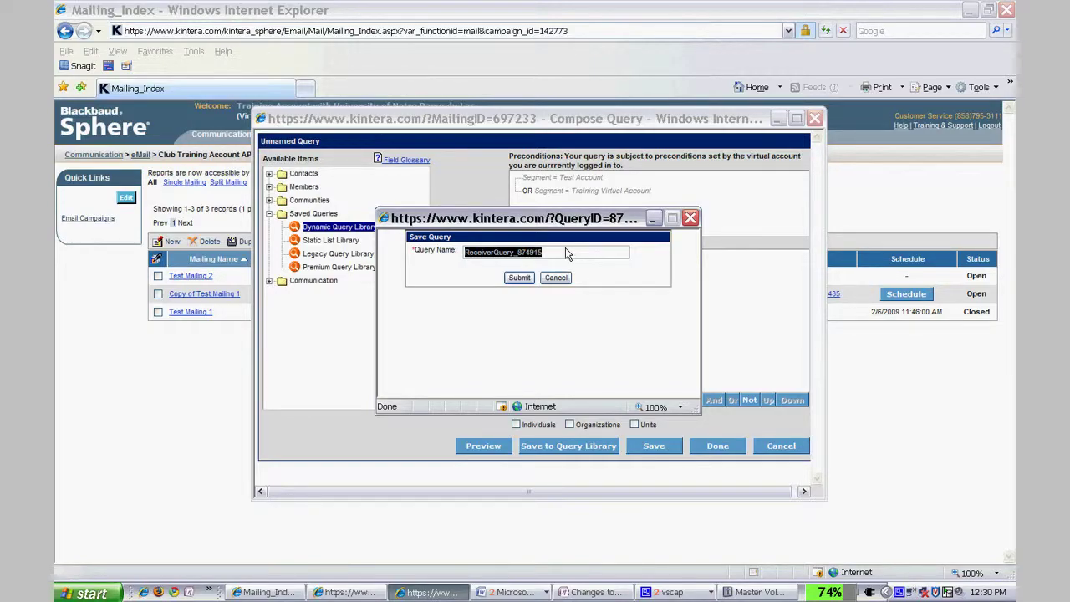
{"action": "type", "text": "All"}
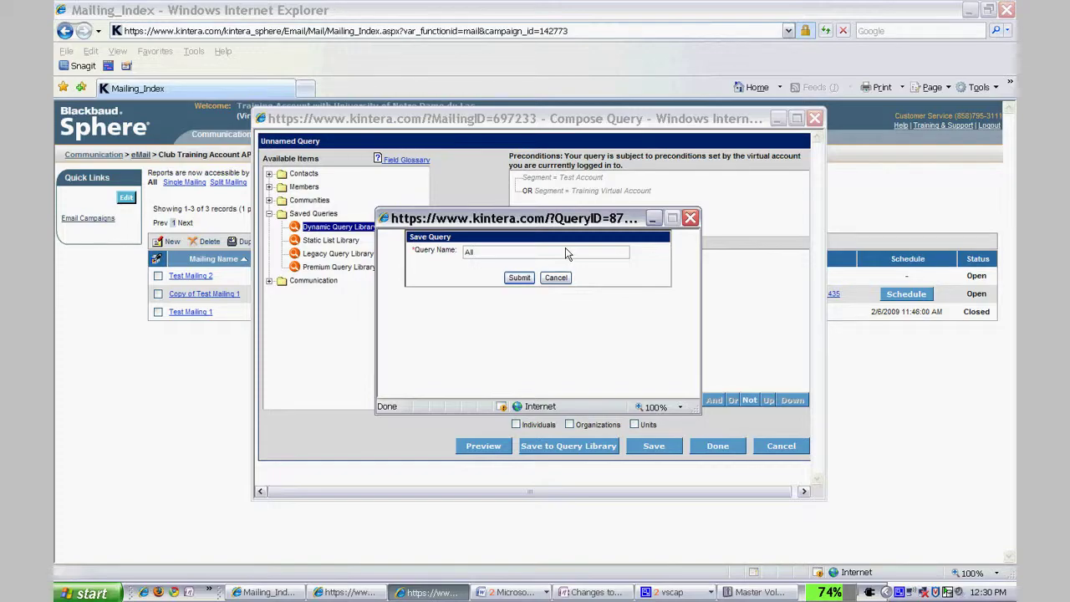
{"action": "type", "text": " with Emails"}
{"action": "left_click", "coordinate": [520, 279]}
{"action": "left_click", "coordinate": [523, 281]}
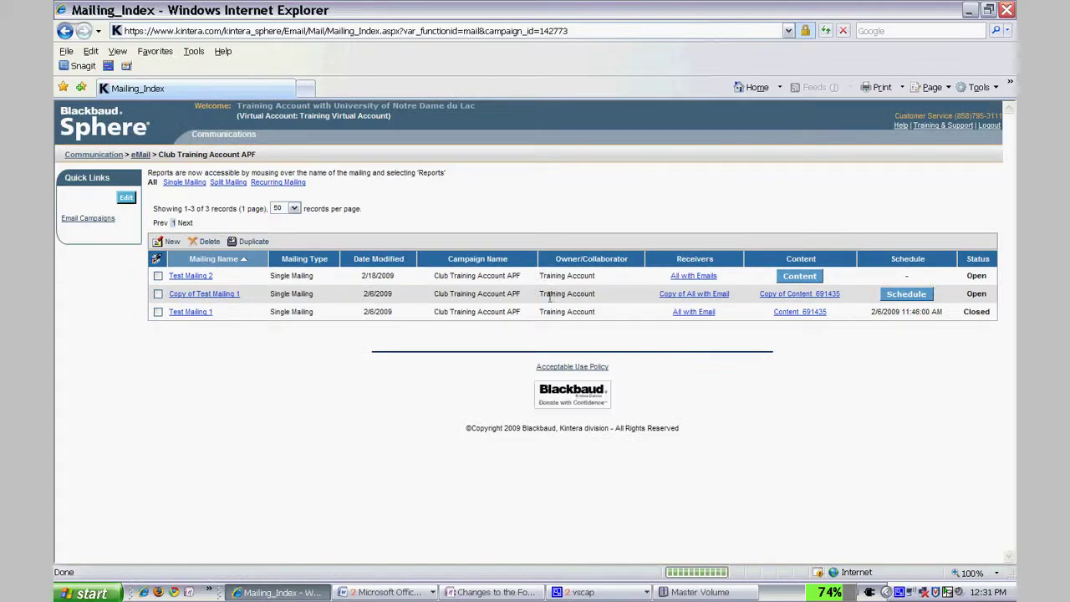
Step: Reopen the All with Emails receiver query of Test Mailing 2, and close it without changes
{"action": "left_click", "coordinate": [701, 278]}
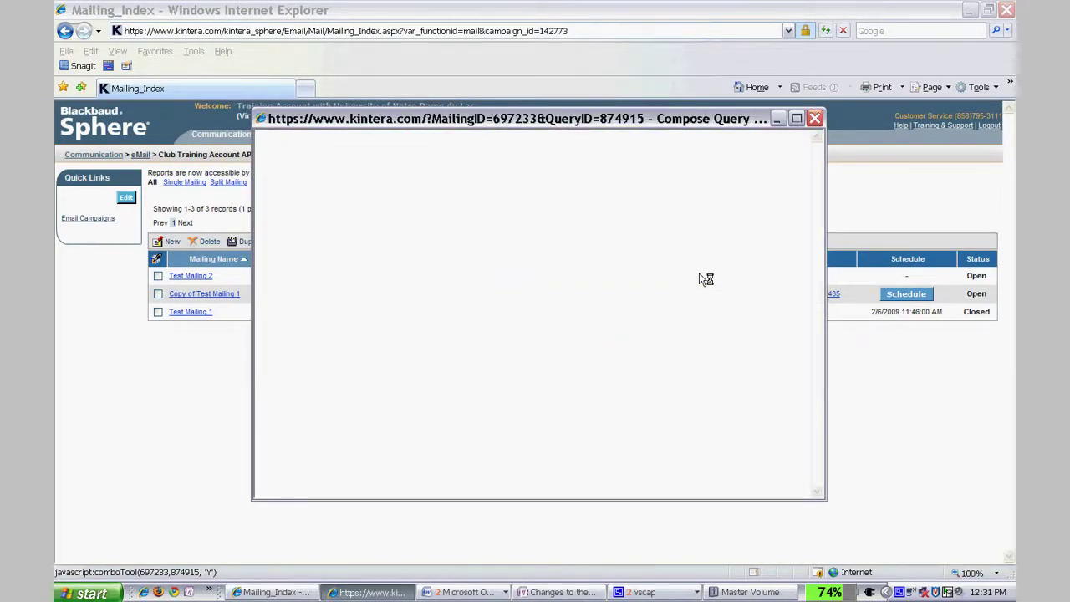
{"action": "left_click", "coordinate": [815, 119]}
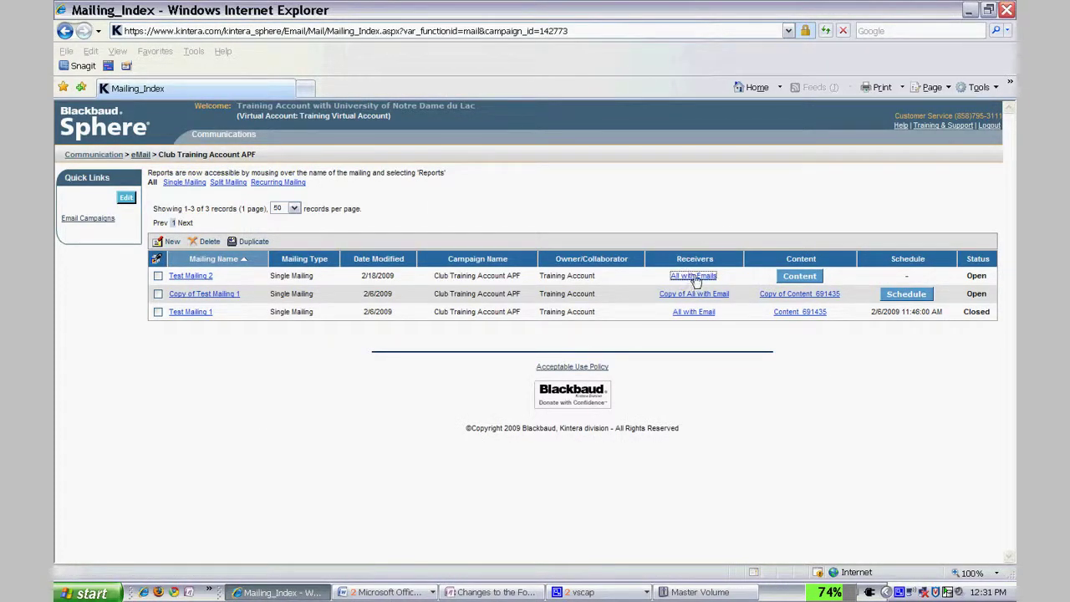